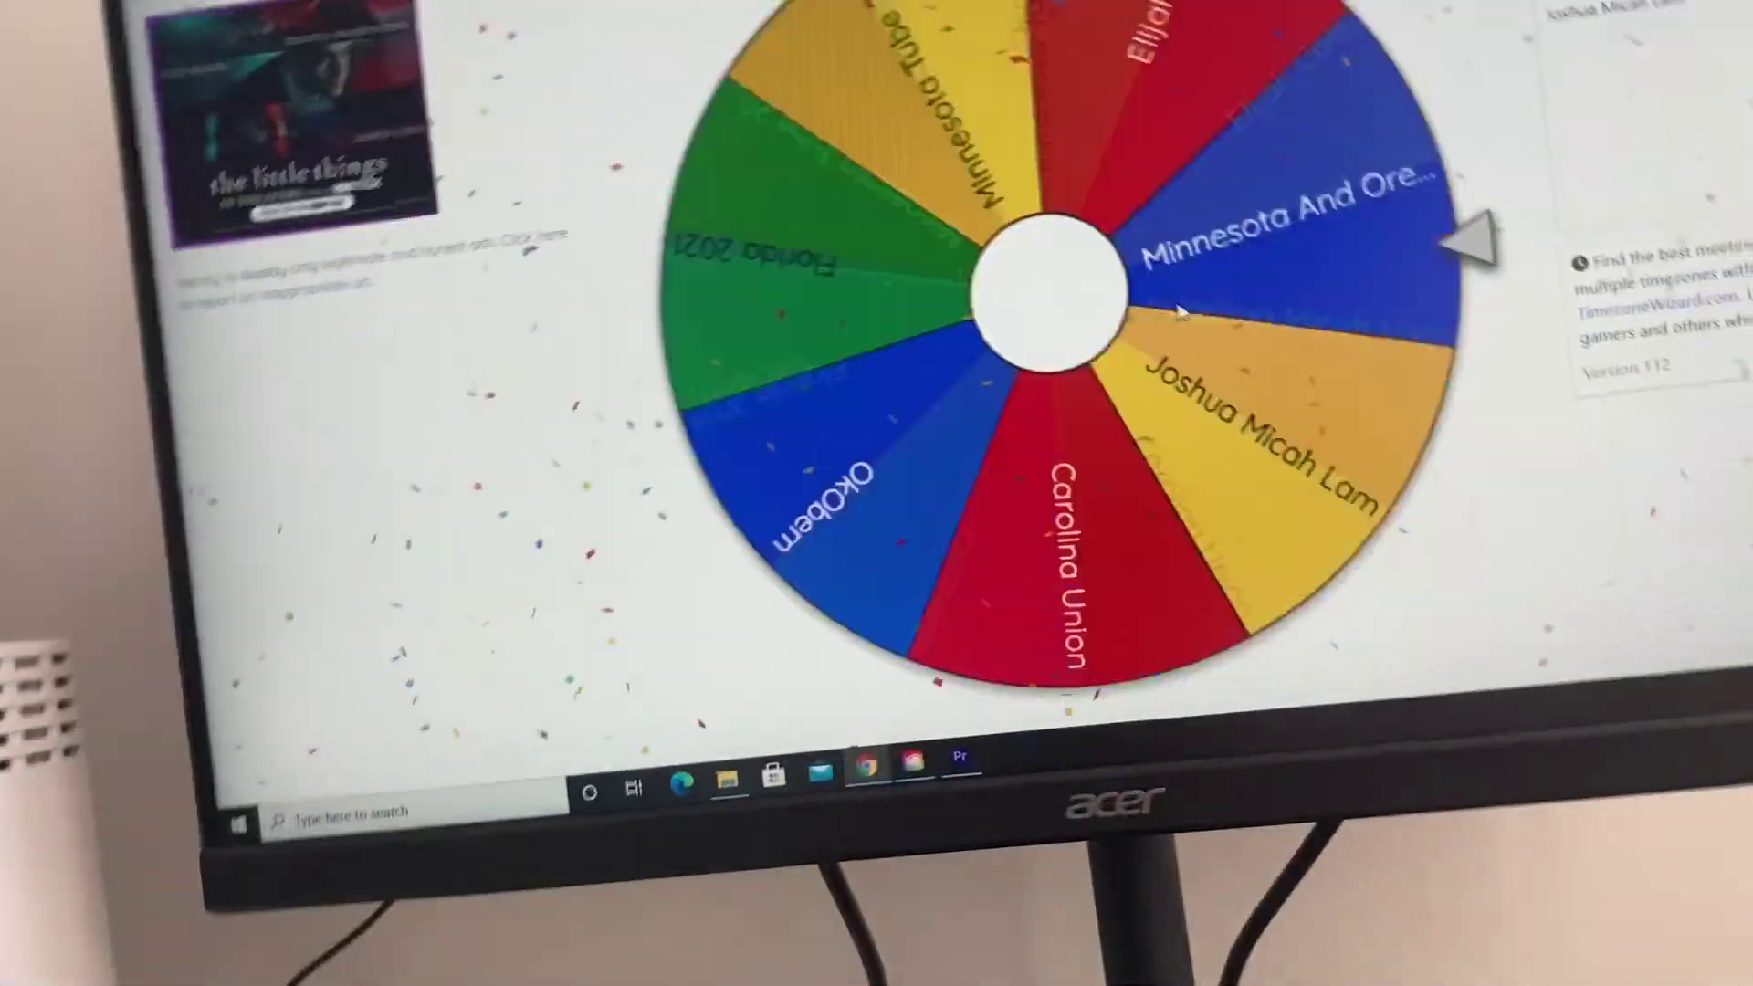
Step: Spin the wheel, landing on Minnesota Tube 2021, and close the winner popup
left_click(1181, 312)
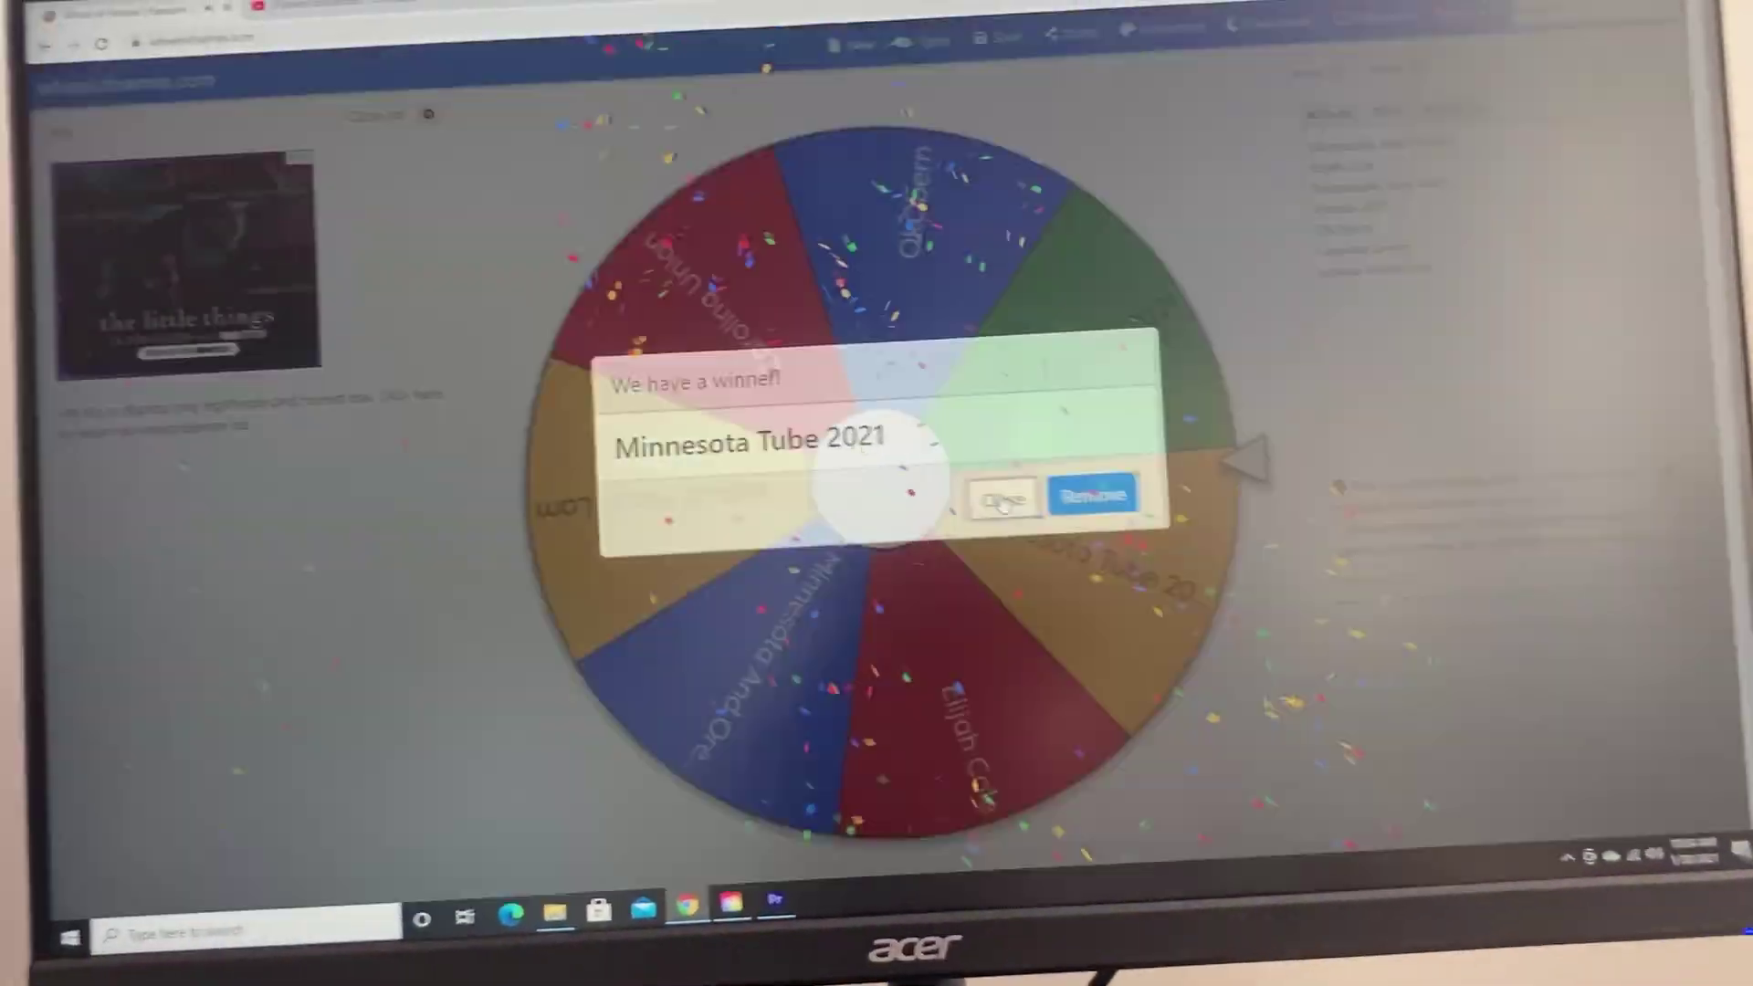
left_click(1004, 499)
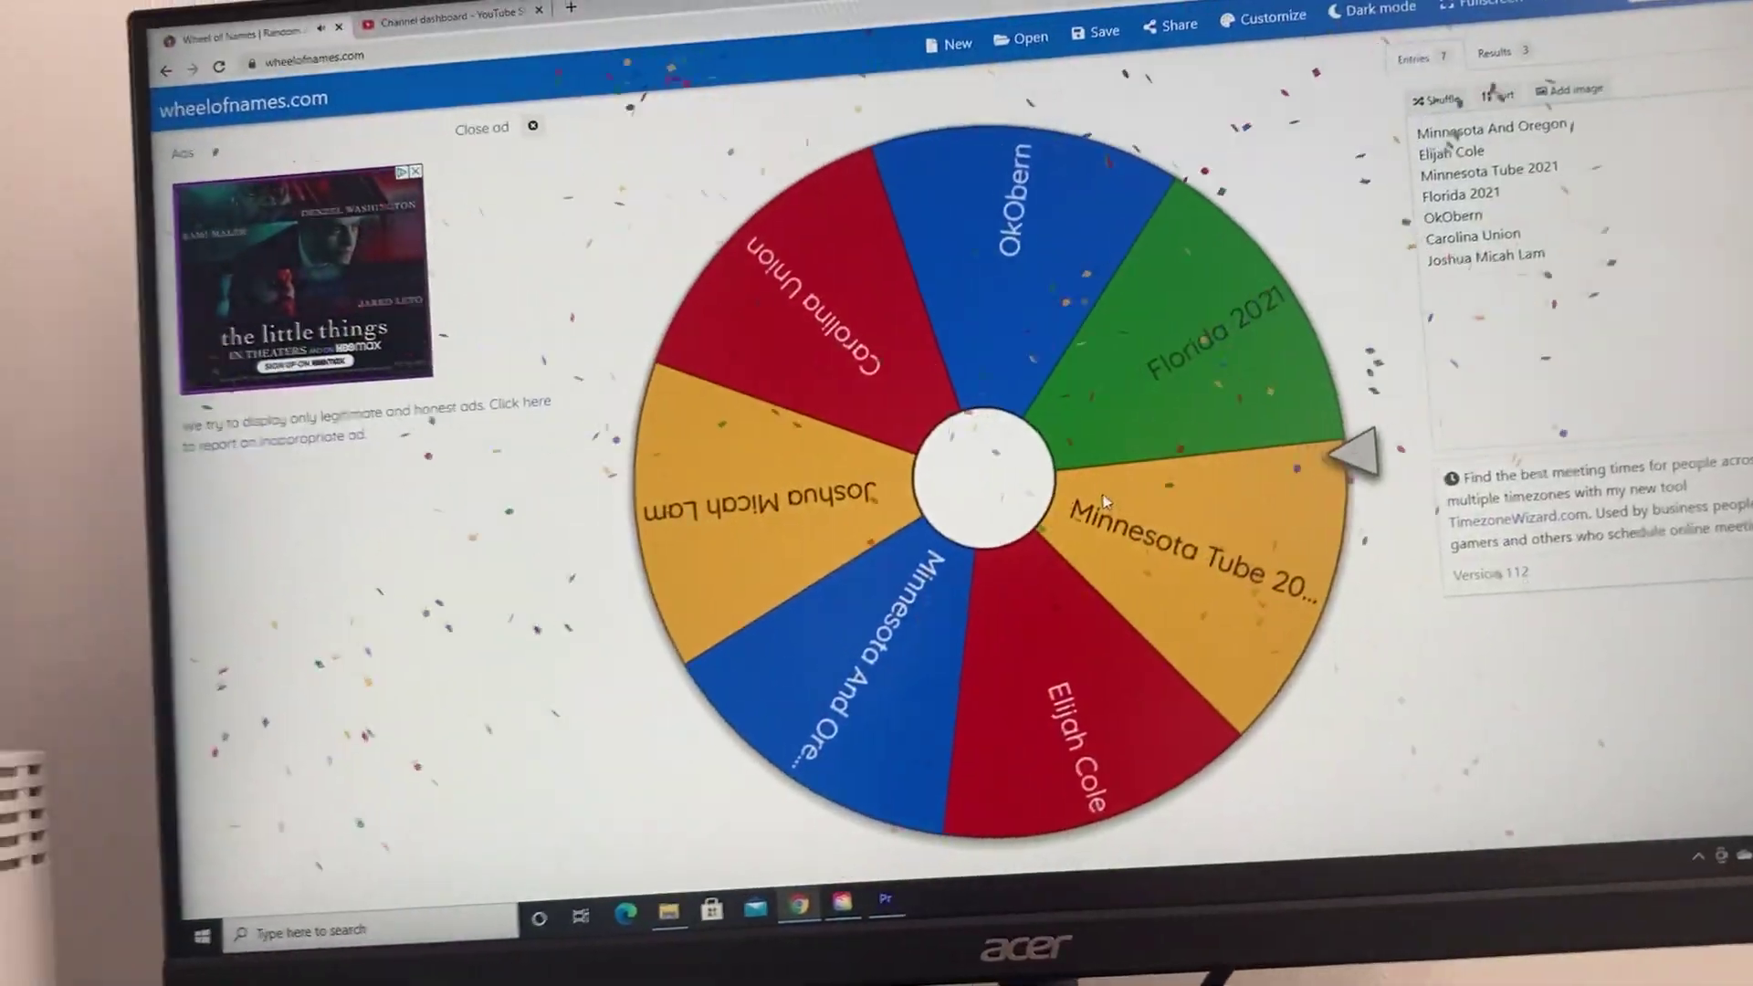
Step: Spin the wheel again, stopping on OkObern
left_click(878, 479)
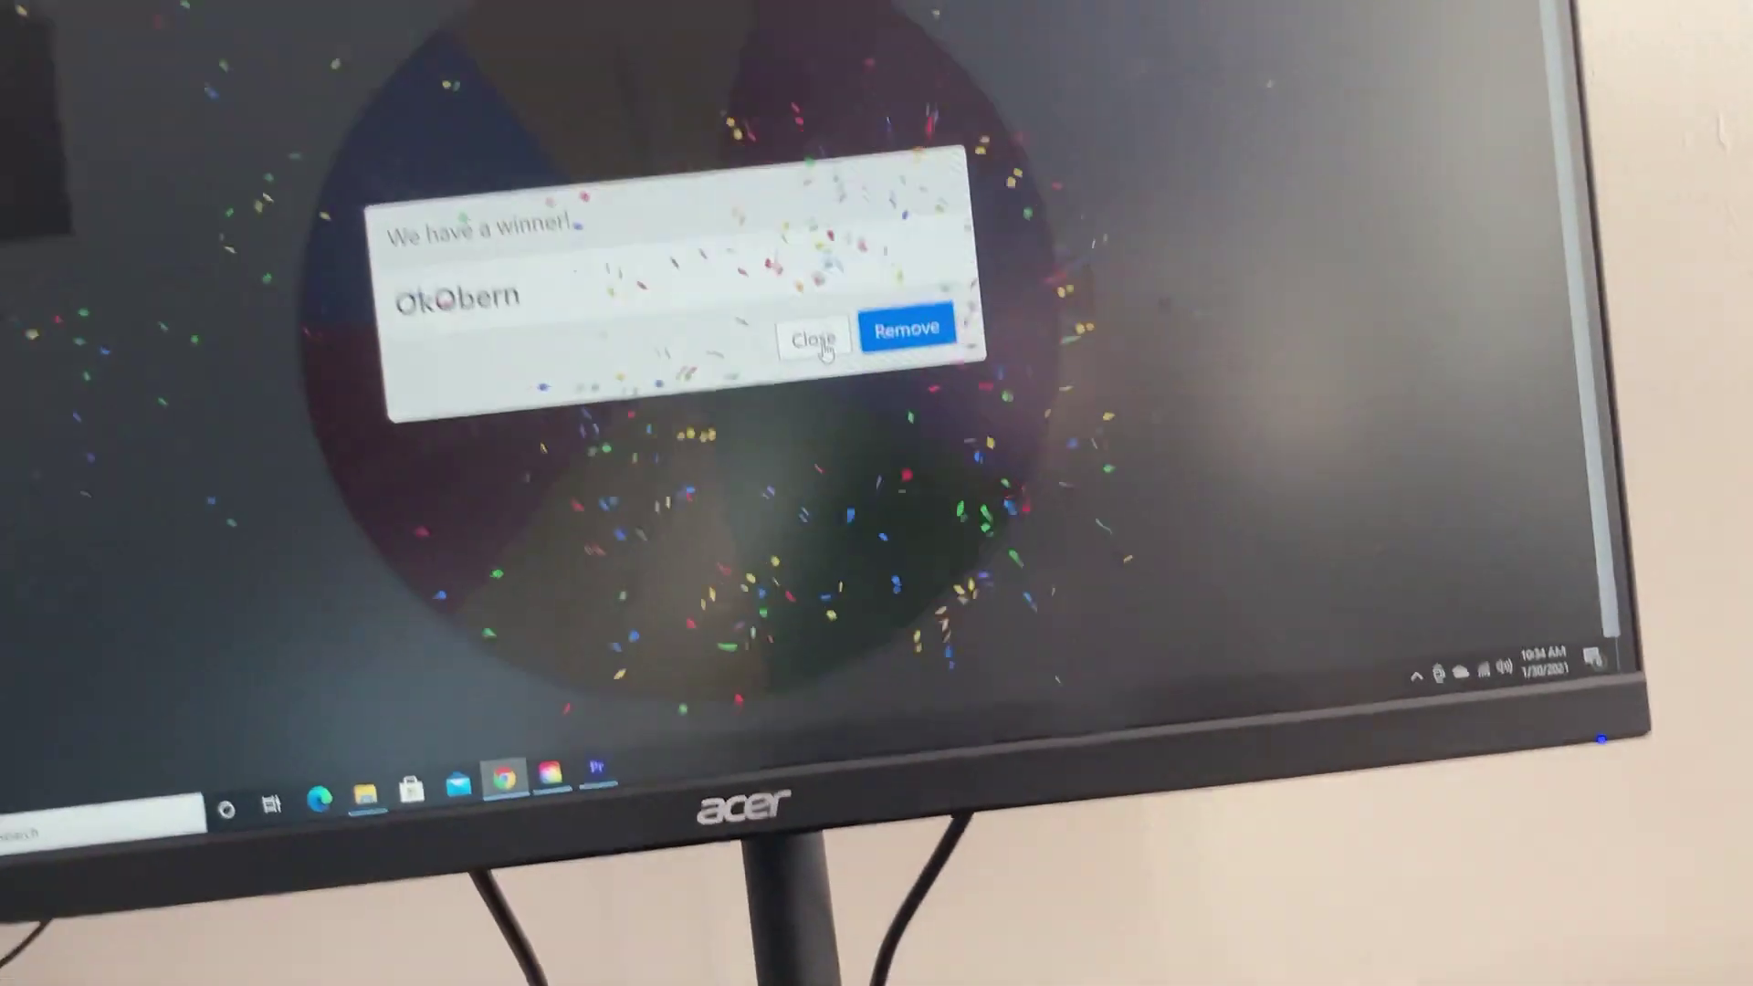
left_click(814, 339)
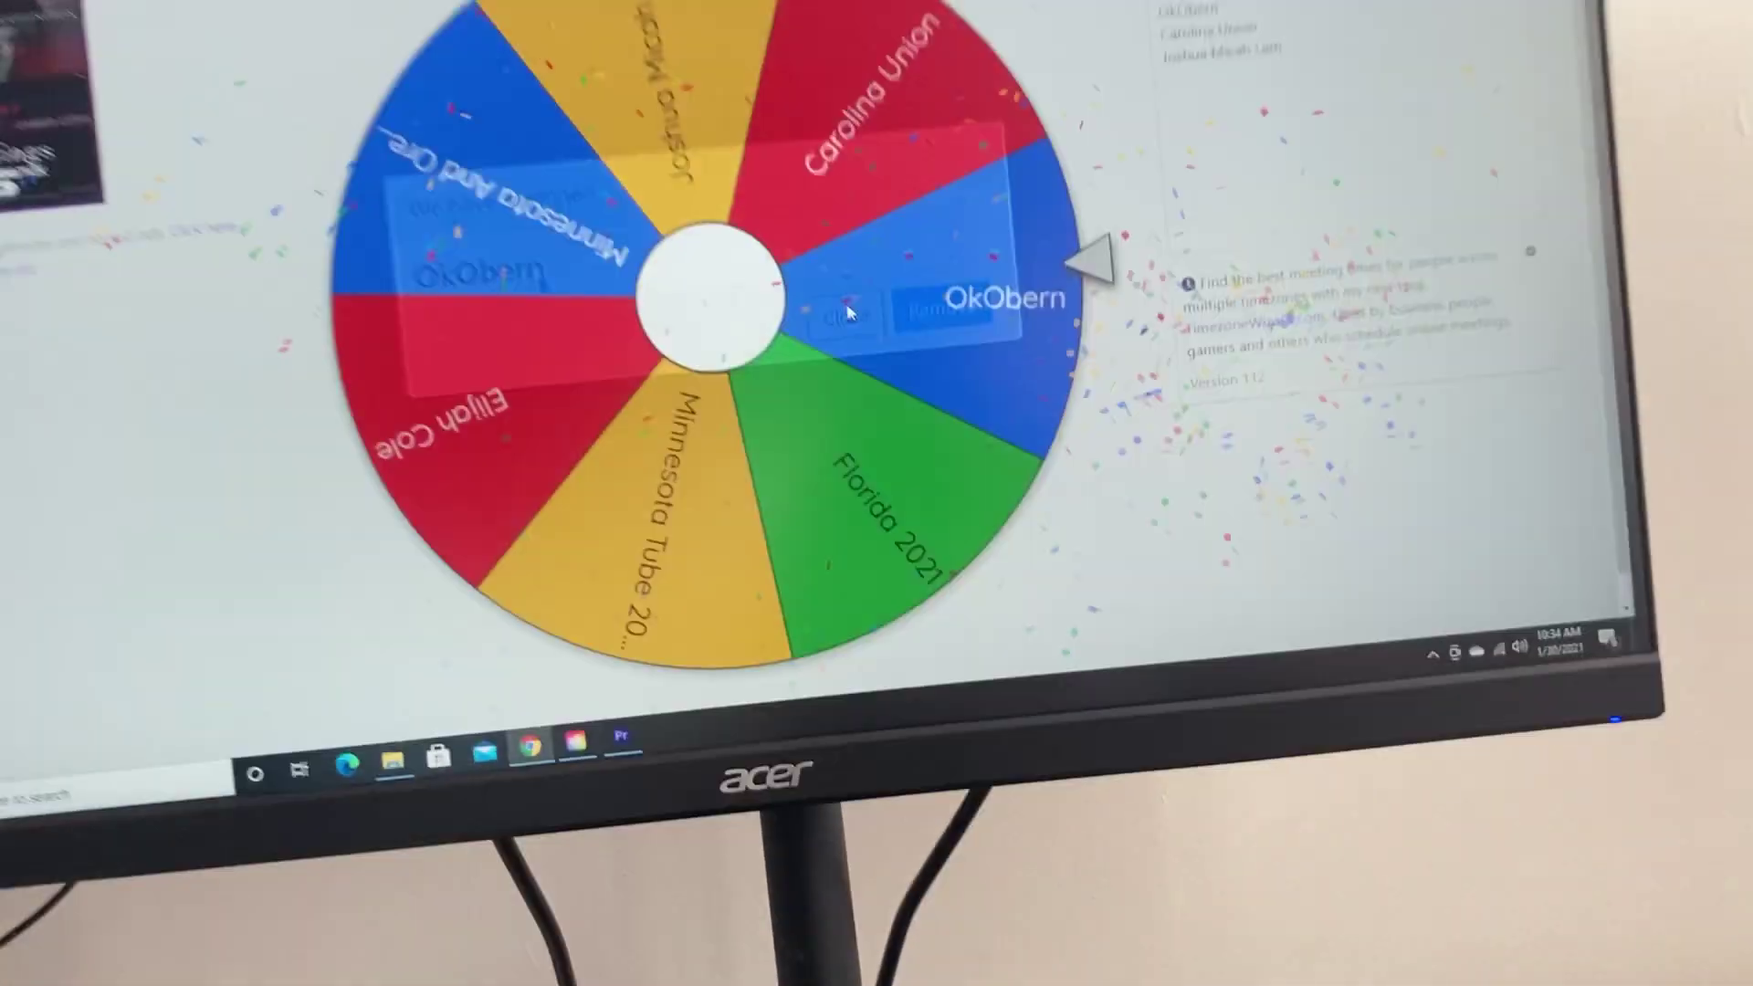